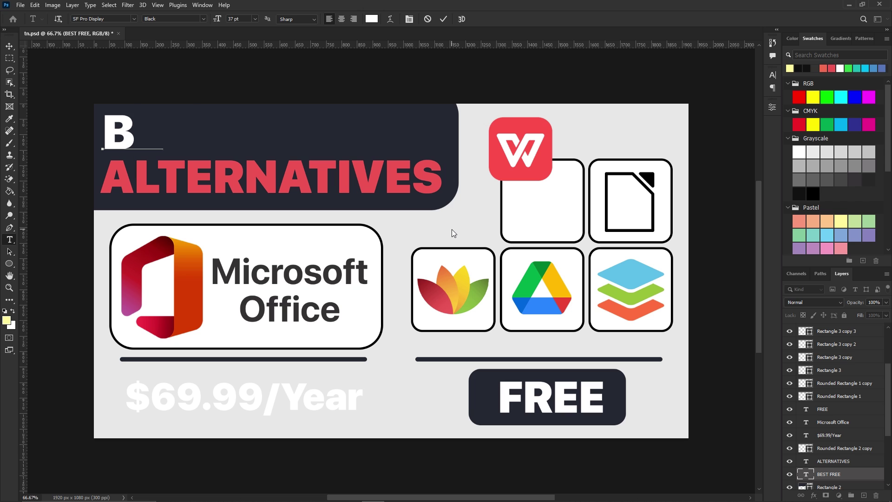
Type the BEST FREE headline and place the WPS Office logo into the logo grid
text(EST FREE)
drag(541, 173, 564, 222)
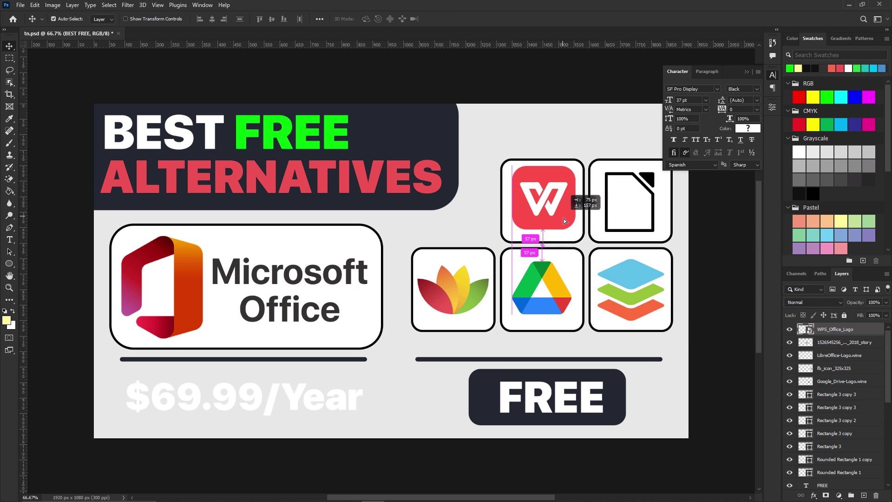
text(B)
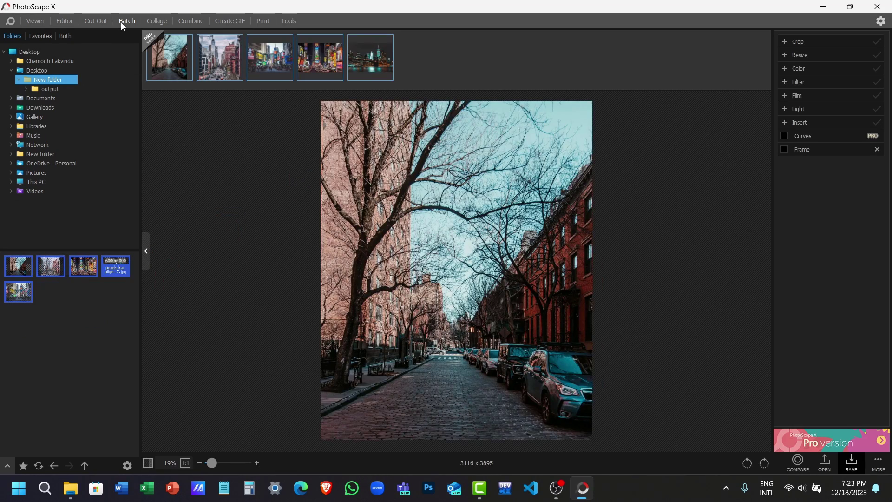
Preview the batch edits on the Times Square photo
click(269, 61)
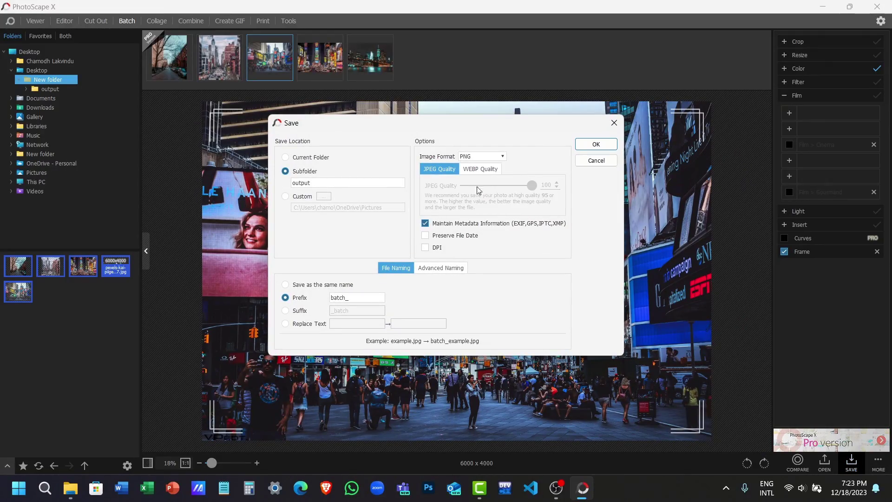
Save the batch as PNGs to the output subfolder and open that folder in Explorer
click(597, 144)
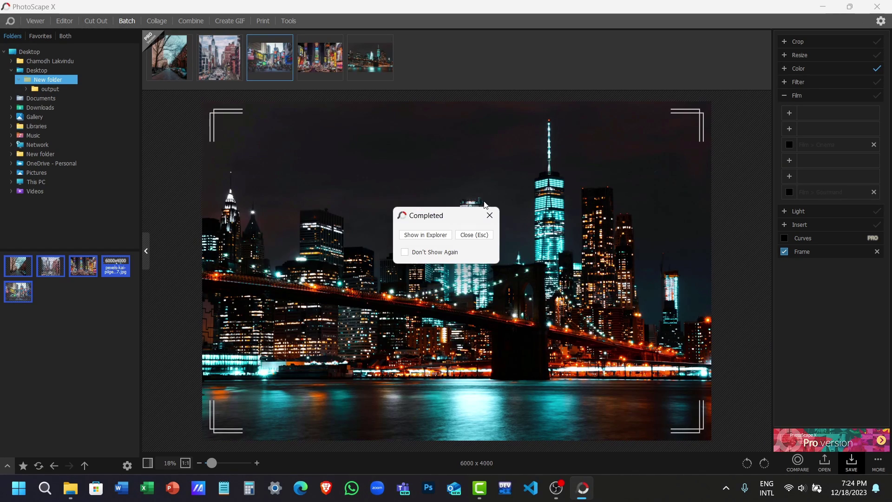
click(439, 236)
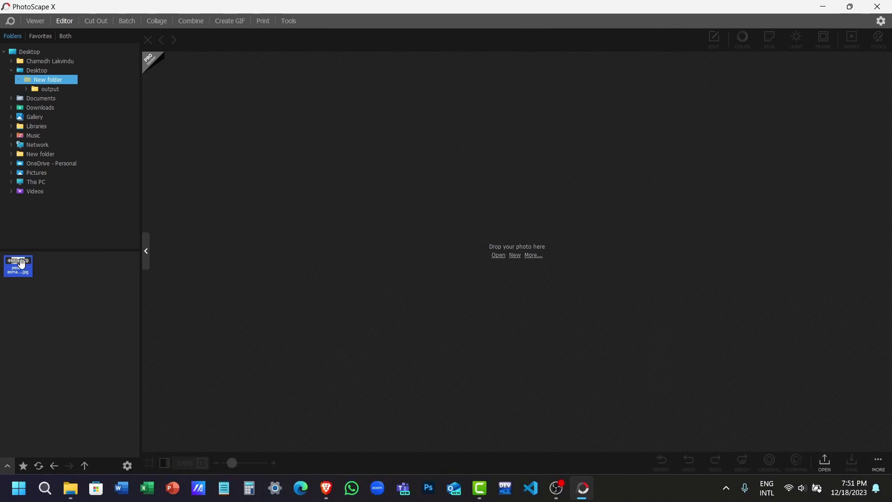
right_click(21, 263)
Split the woman-in-grass photo into four 2×2 tiles and open the folder holding them
click(52, 391)
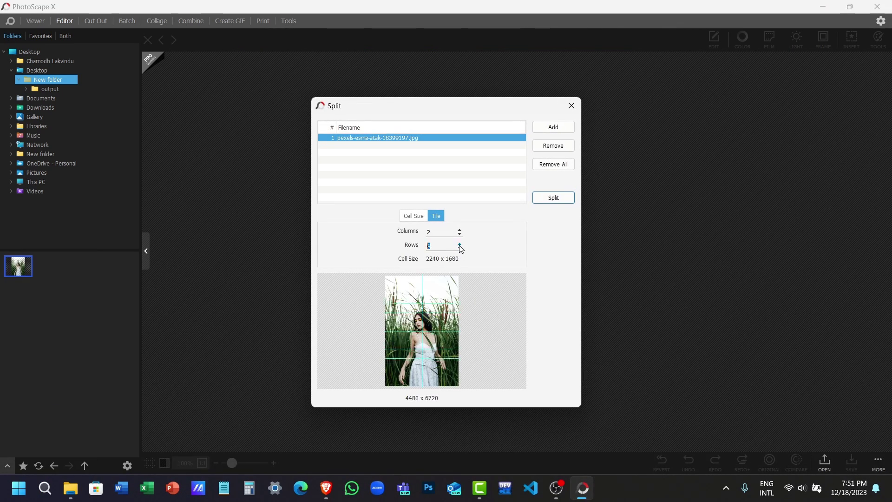
click(554, 198)
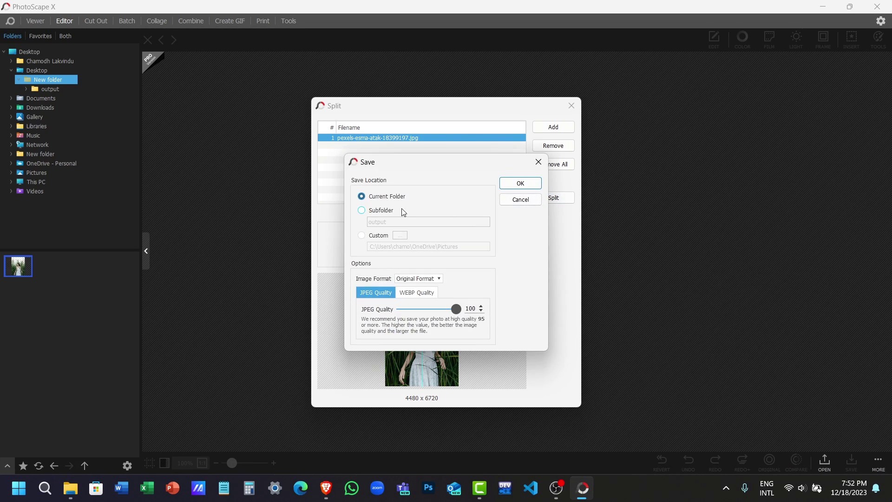
click(520, 183)
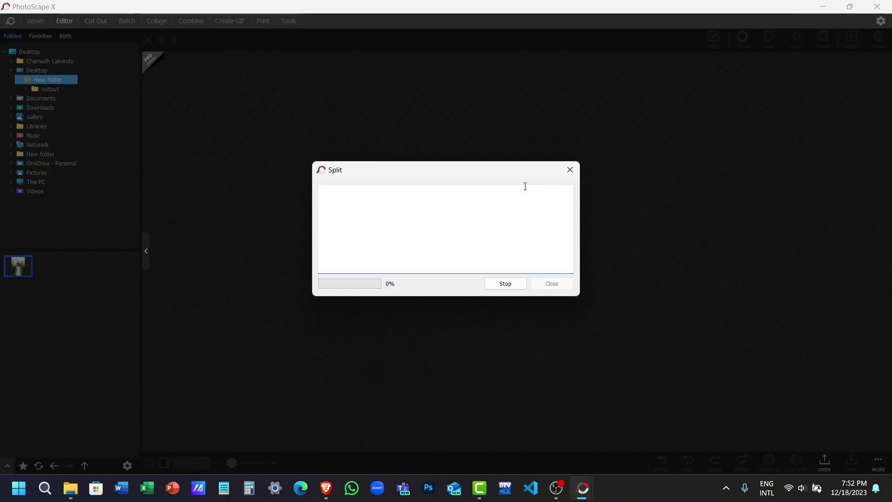
click(513, 283)
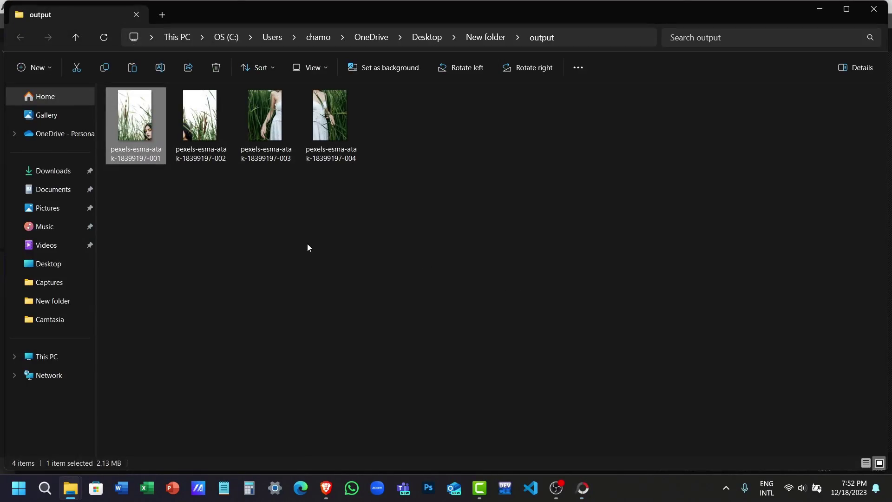
right_click(413, 146)
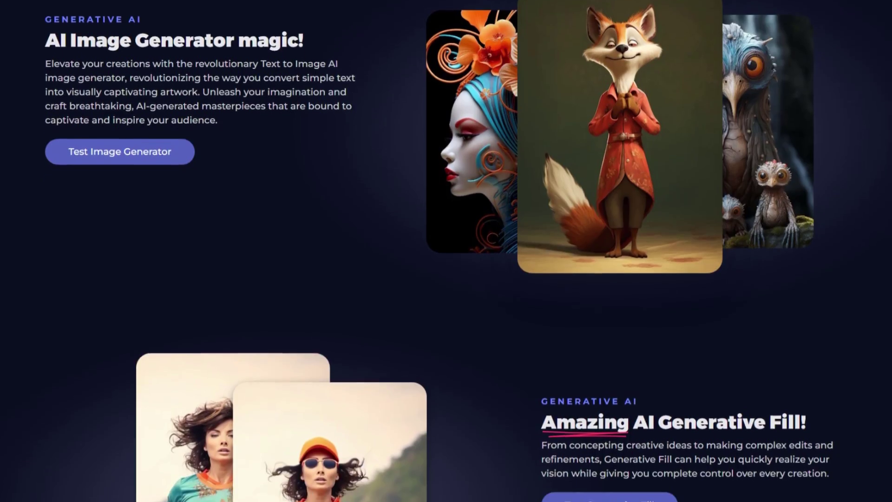
Scroll pixlr.com down to the app cards and open Pixlr Express
scroll(446, 251, down, 7)
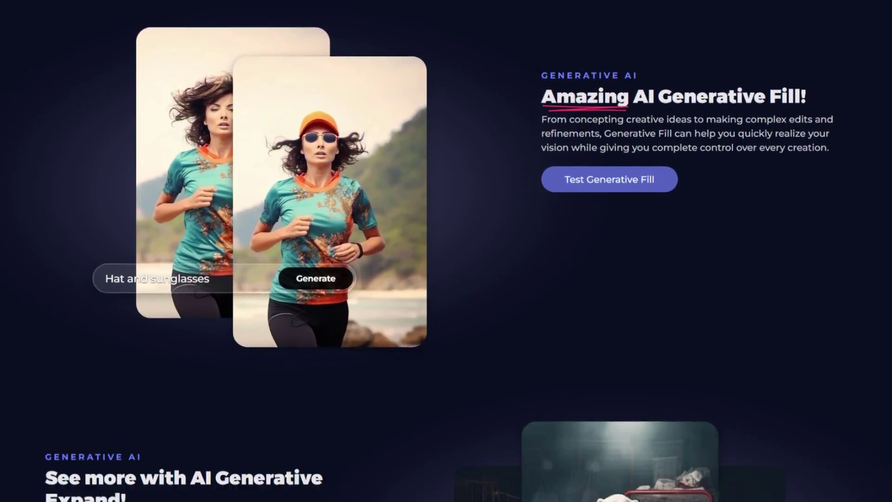
scroll(446, 251, down, 3)
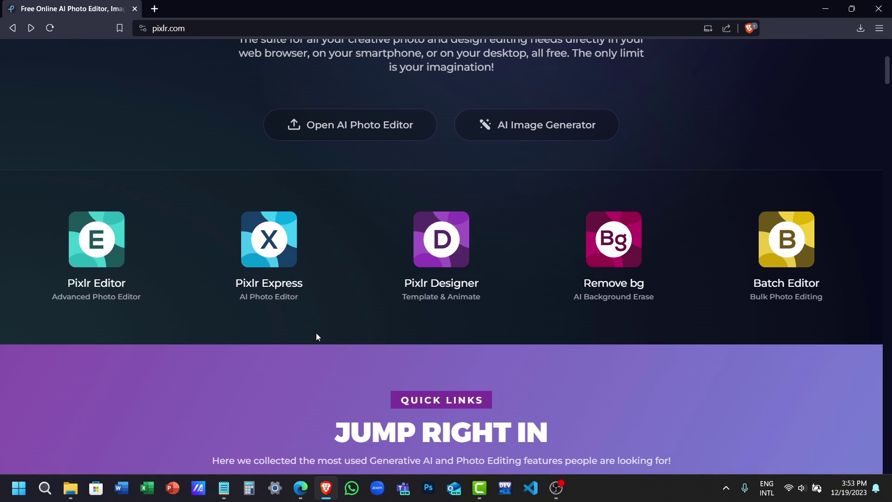
click(309, 304)
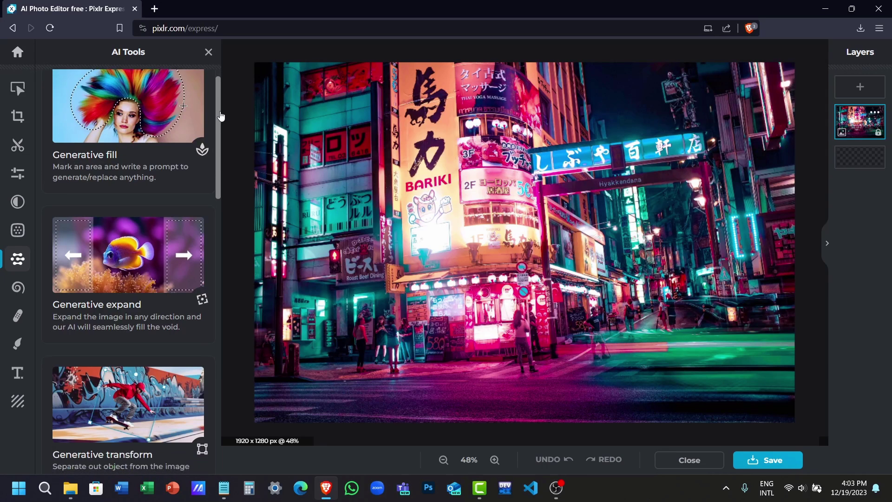
drag(219, 115, 219, 353)
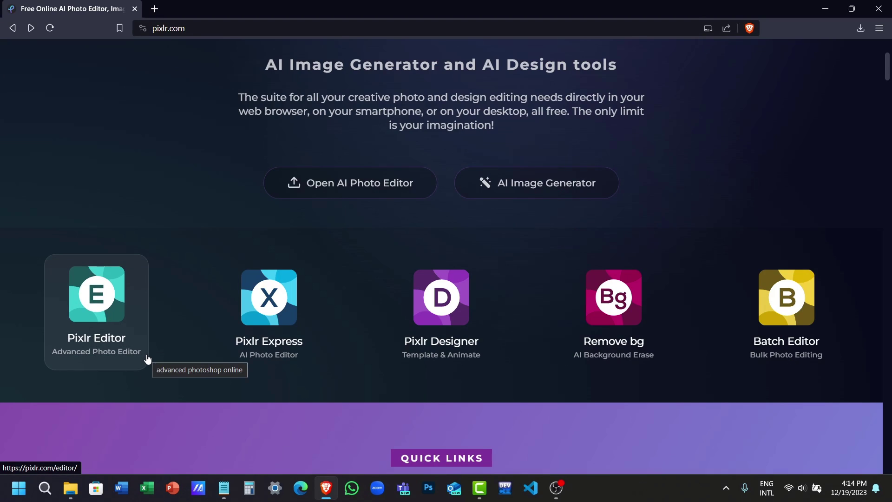
In Pixlr Editor, apply the train photo's crop, set hue to 11, then open Brightness and contrast
click(147, 357)
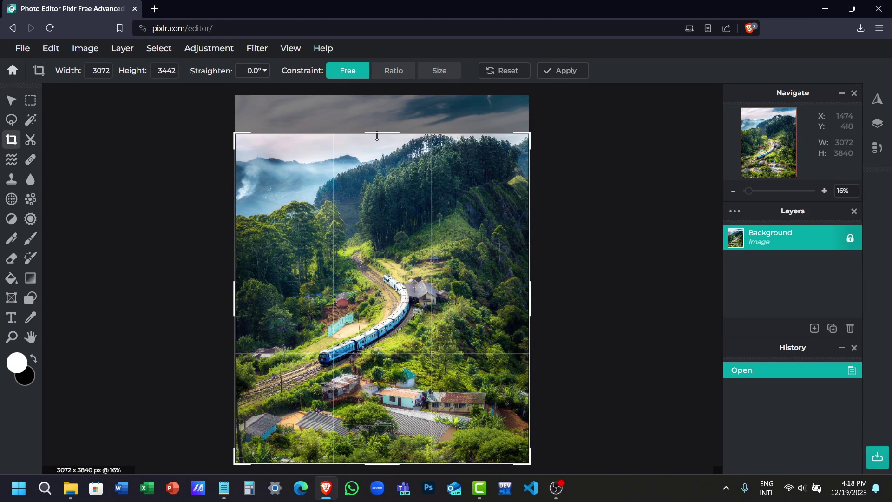
key(Return)
click(208, 47)
click(219, 93)
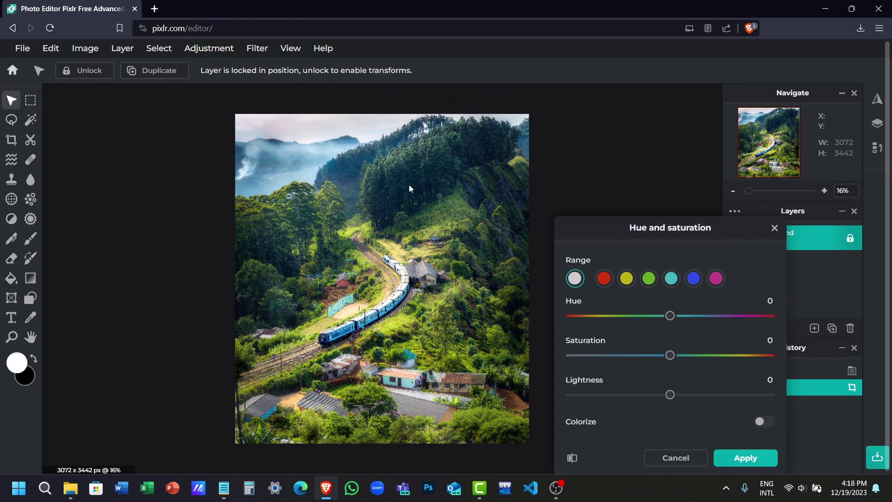
mouse_move(674, 245)
mouse_down()
mouse_move(682, 250)
mouse_move(683, 233)
mouse_up()
click(750, 388)
click(209, 48)
click(233, 118)
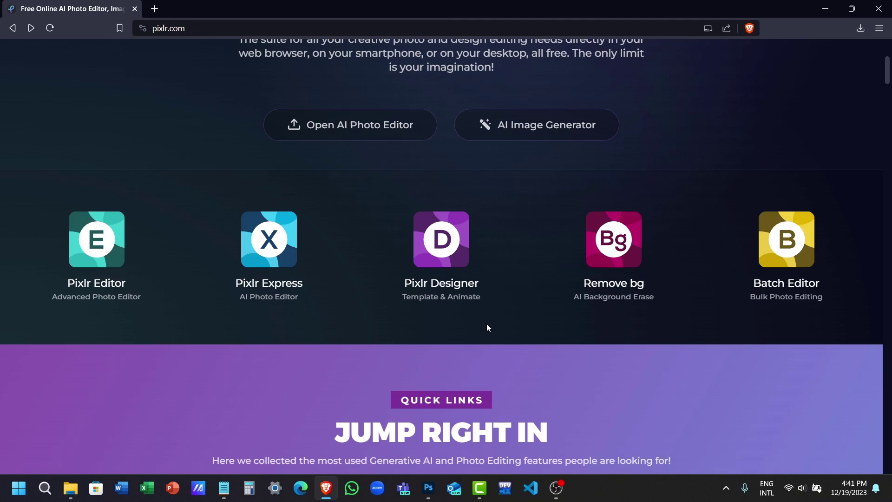
Open Pixlr Designer and scroll through its YouTube, Facebook and social-media templates
click(486, 311)
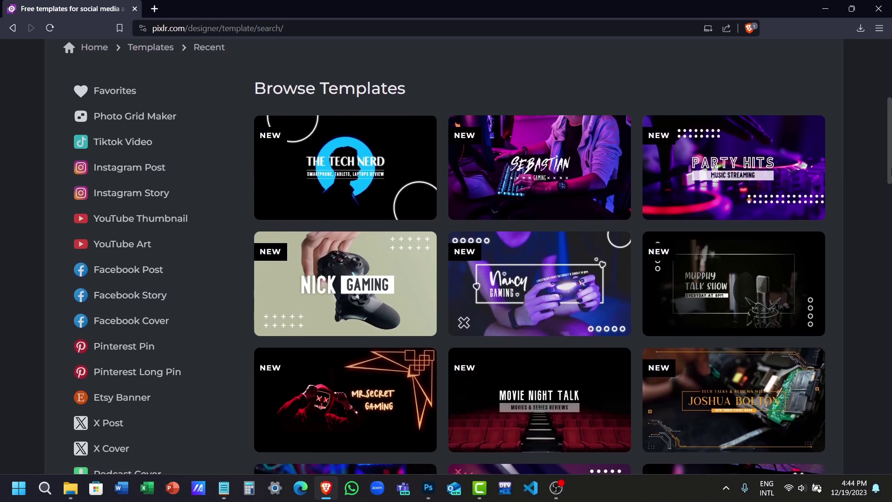
scroll(539, 255, down, 7)
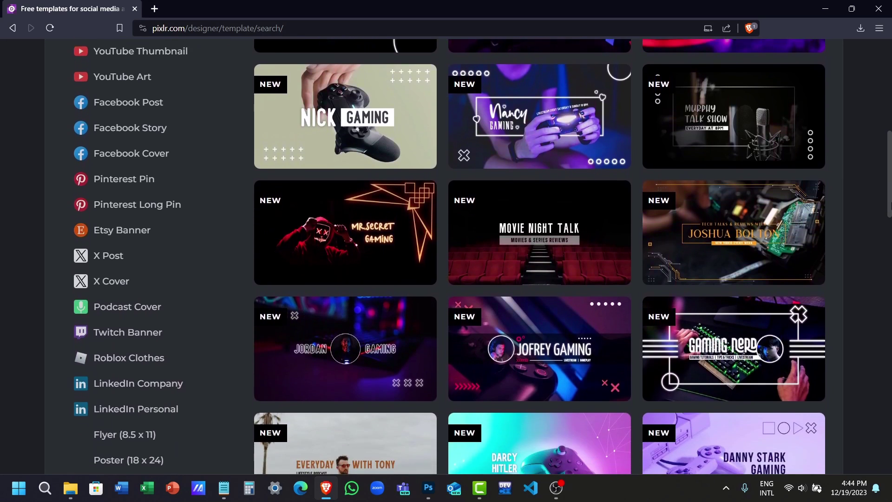
scroll(539, 256, down, 2)
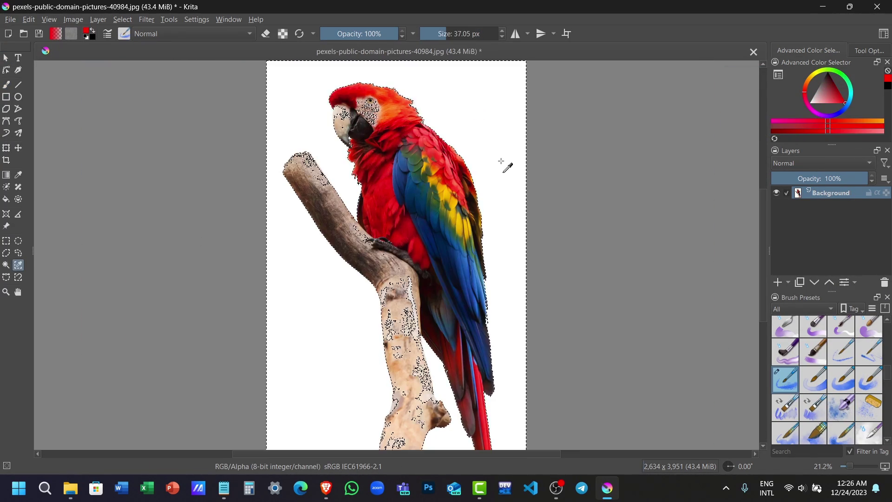
Delete the parrot's white background, leaving it on transparency, and scroll the Brush Presets
key(Delete)
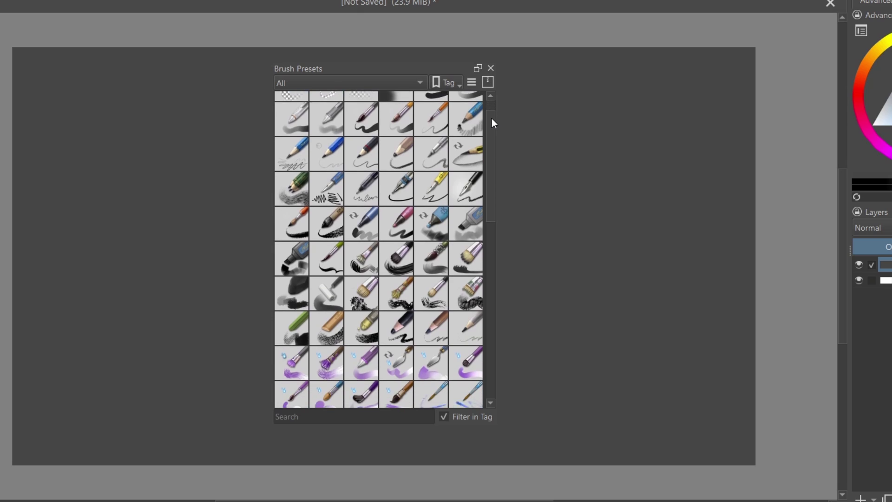
drag(492, 120, 498, 297)
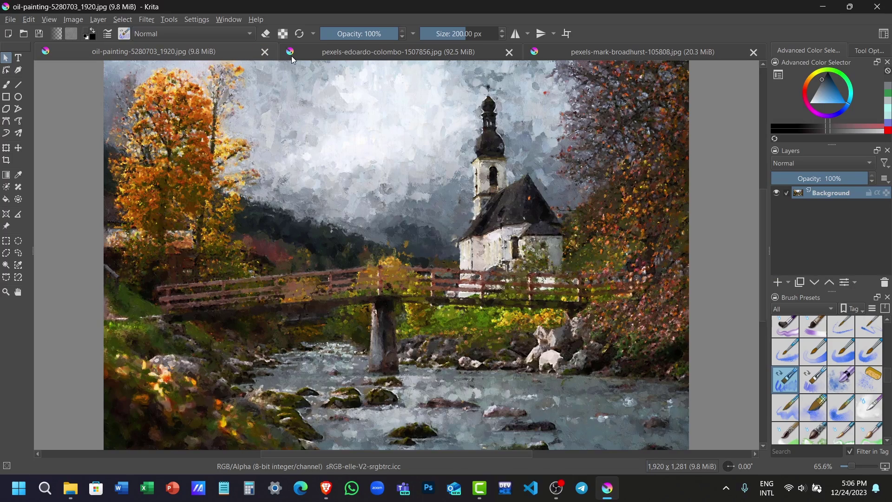
Switch between the mural and parrot photos, then bring up Color Balance for the mural
click(332, 57)
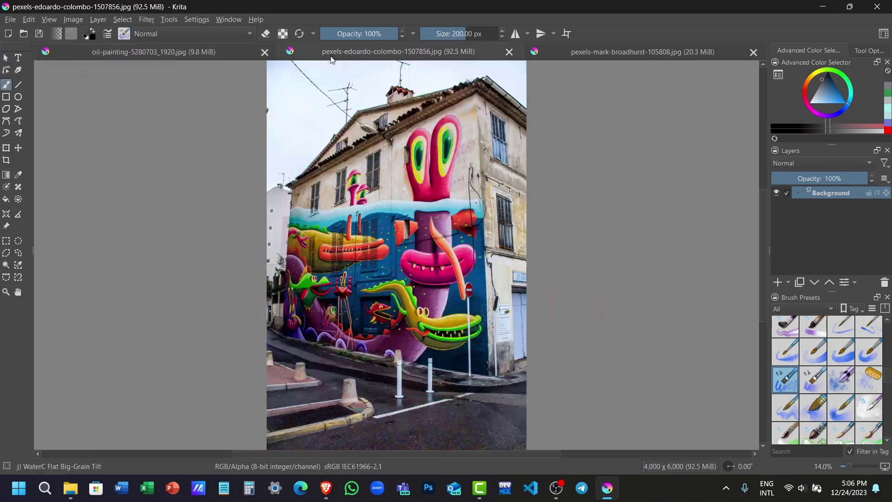
click(602, 53)
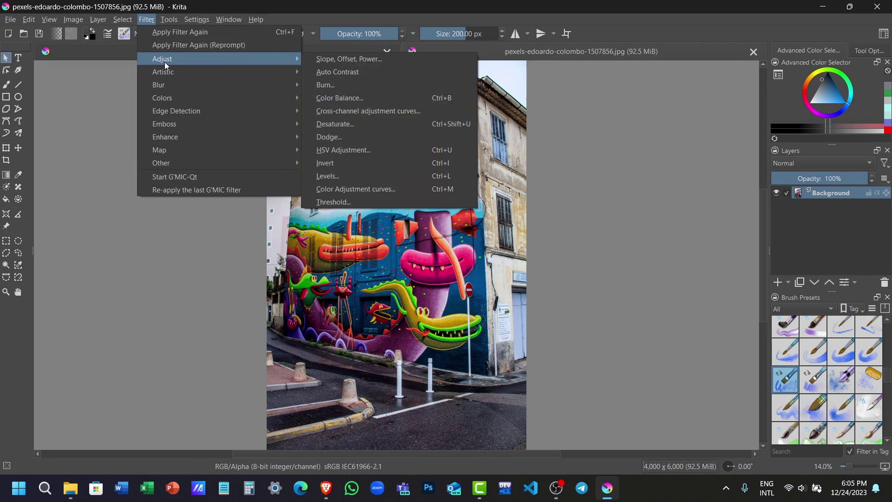
click(386, 110)
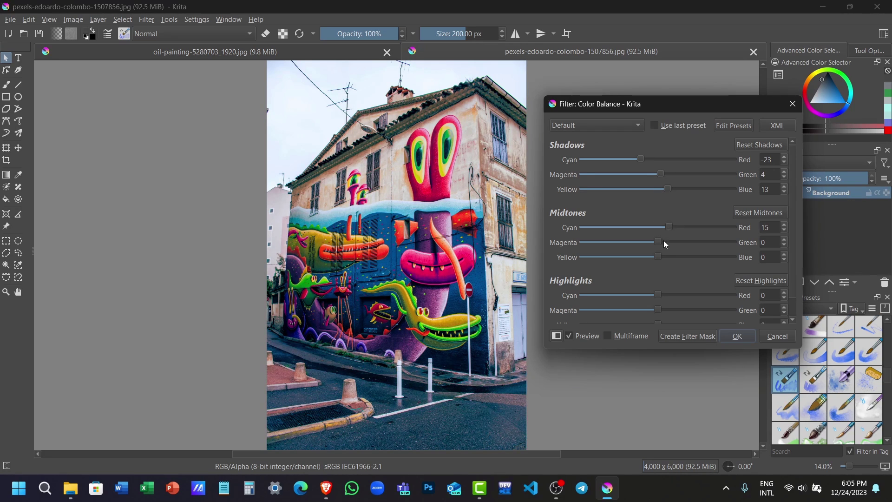
scroll(655, 279, down, 1)
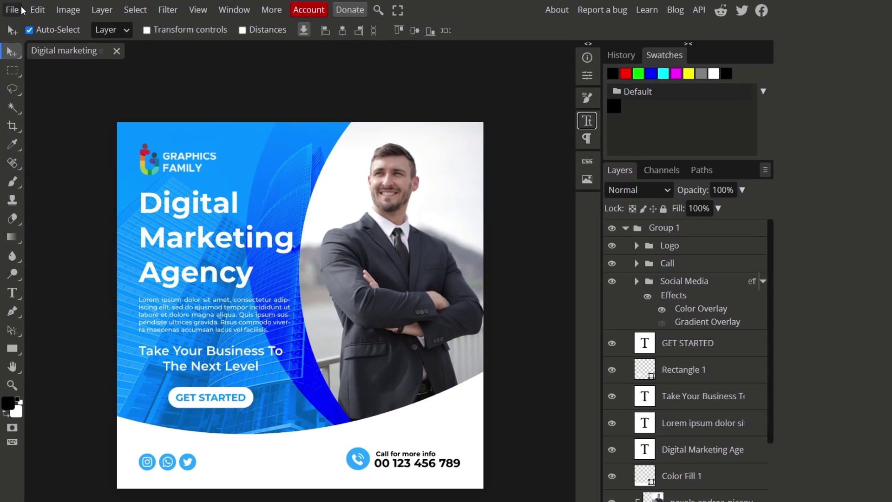
Start a new Photopea document and select a different layer of the illustration
click(14, 10)
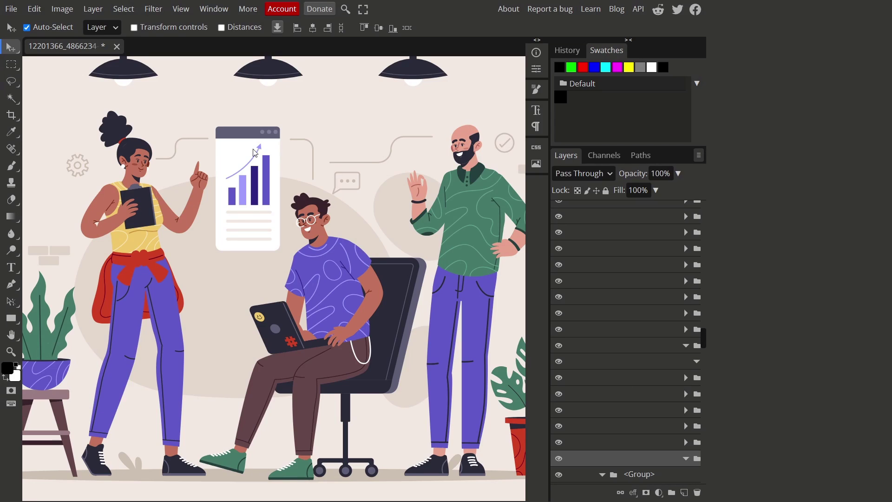
click(246, 78)
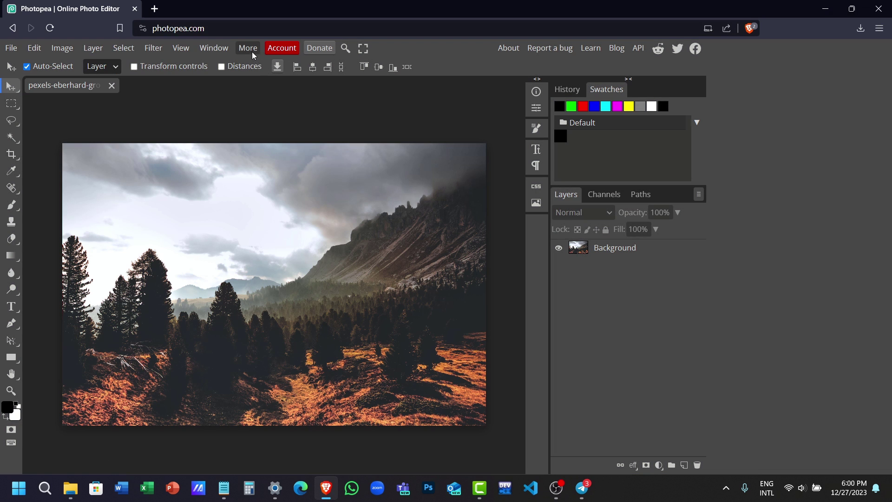
Browse Photopea's Mobile & Web, Social Media, Youtube, Instagram and Signs template categories
mouse_move(255, 65)
scroll(384, 66, down, 1)
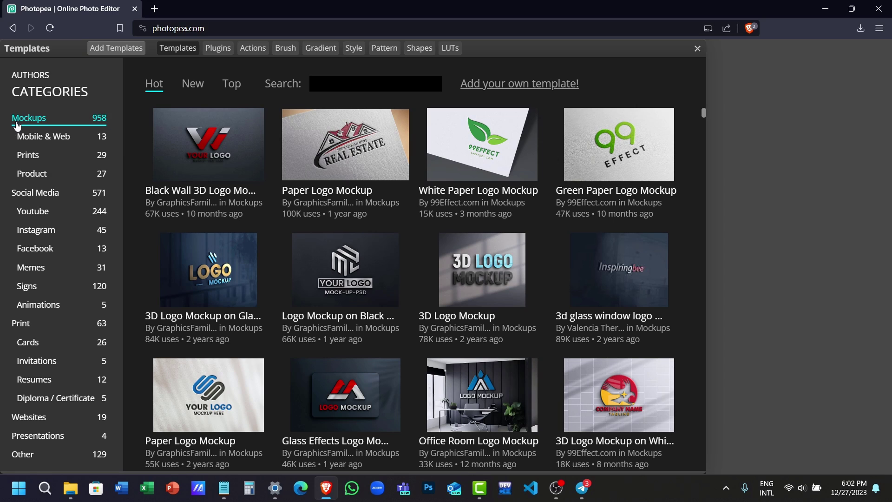
click(22, 142)
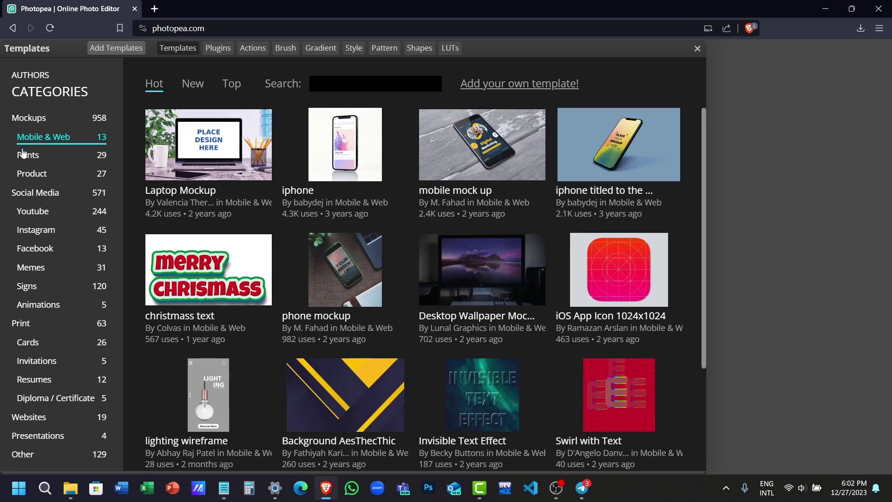
click(29, 192)
click(32, 214)
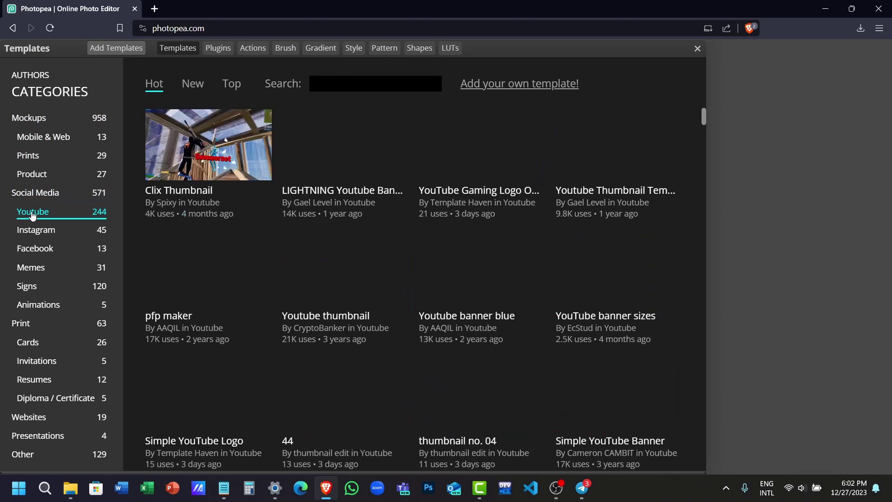
click(33, 231)
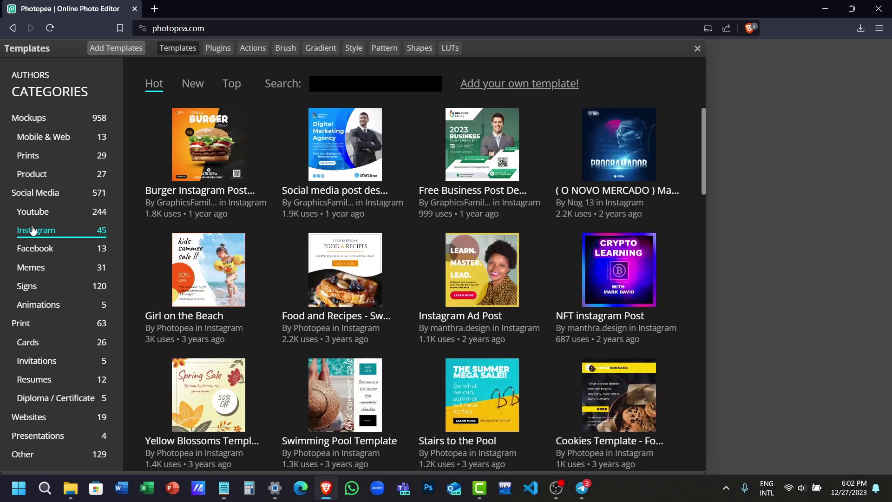
click(34, 288)
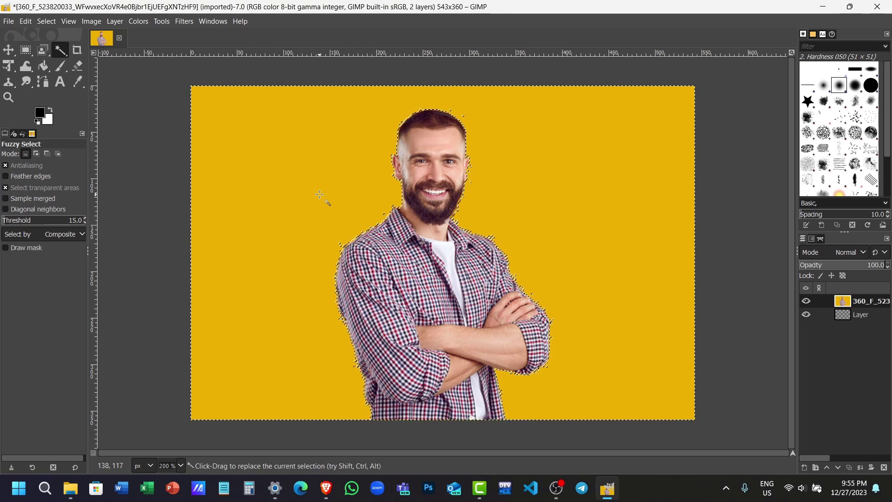
Clear the selected yellow background to white, then look at the Colour Balance and Saturation adjustments
key(Delete)
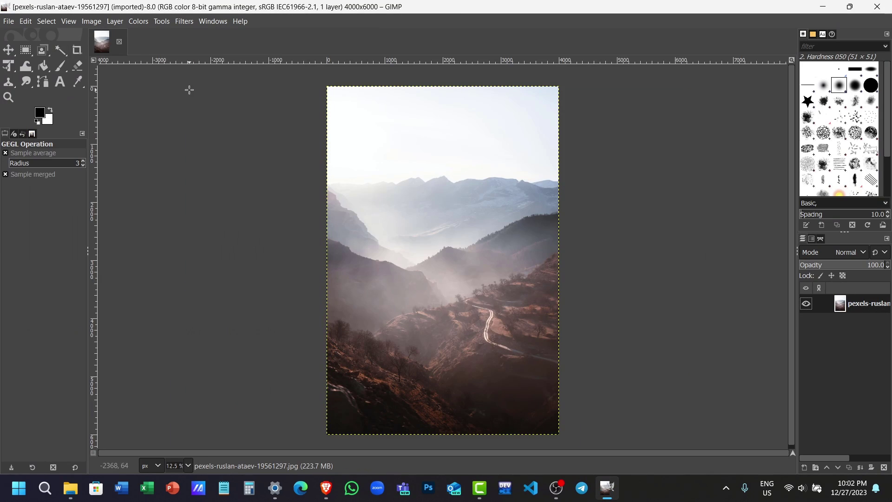
click(138, 20)
click(160, 33)
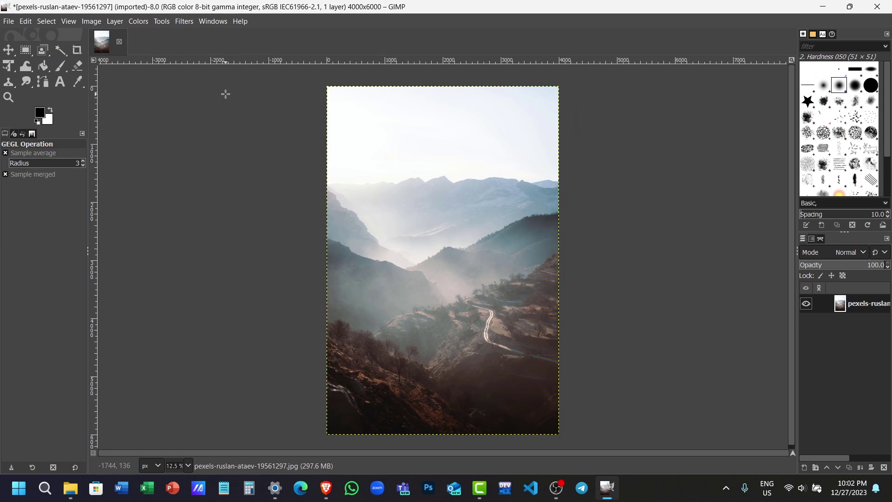
click(138, 21)
click(160, 79)
Raise the mountain photo's brightness to 14 and its exposure to 0.116
click(171, 131)
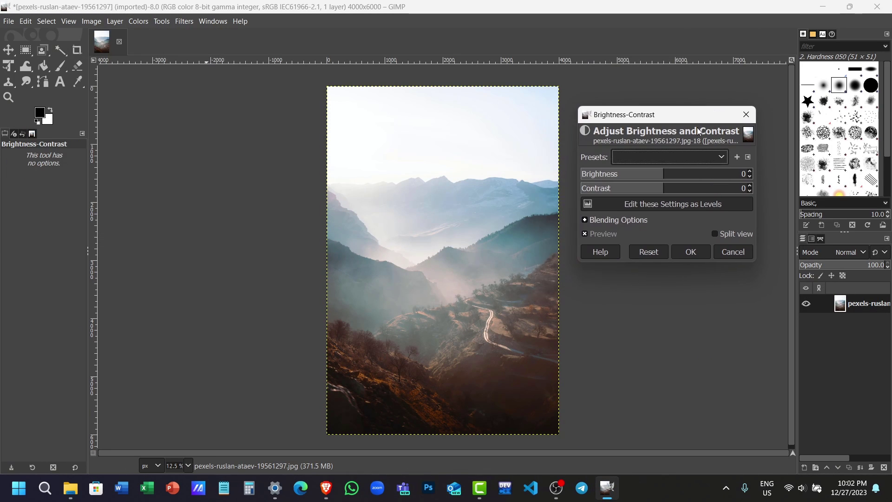
drag(666, 174, 660, 187)
click(155, 104)
drag(639, 114, 671, 124)
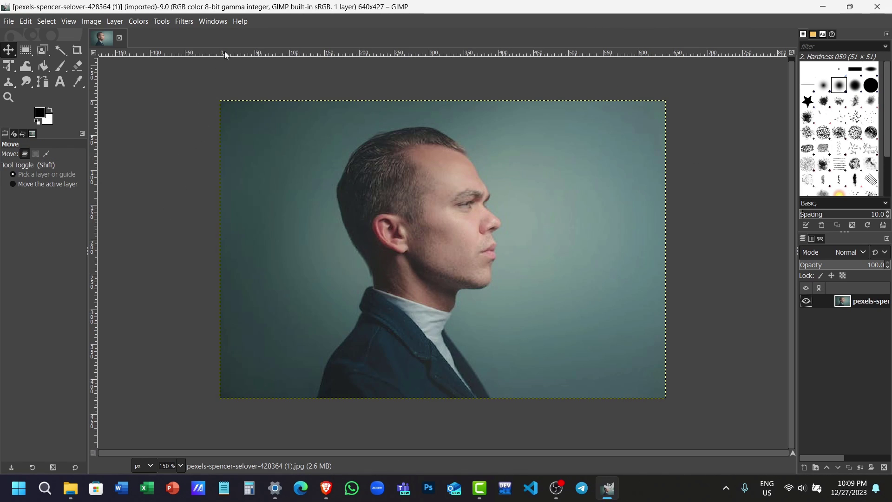
click(239, 21)
Scroll through the Plug-in Browser's 140 plug-ins and float the Patterns panel as its own window
click(255, 120)
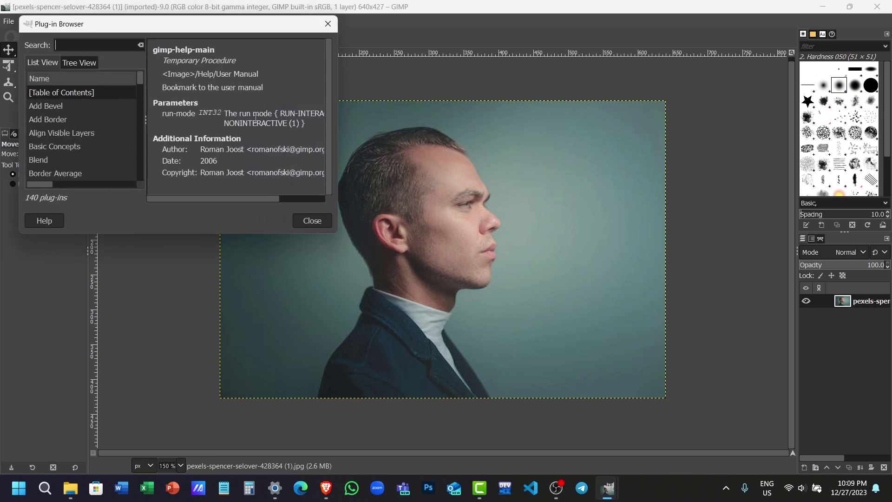
drag(141, 81, 143, 107)
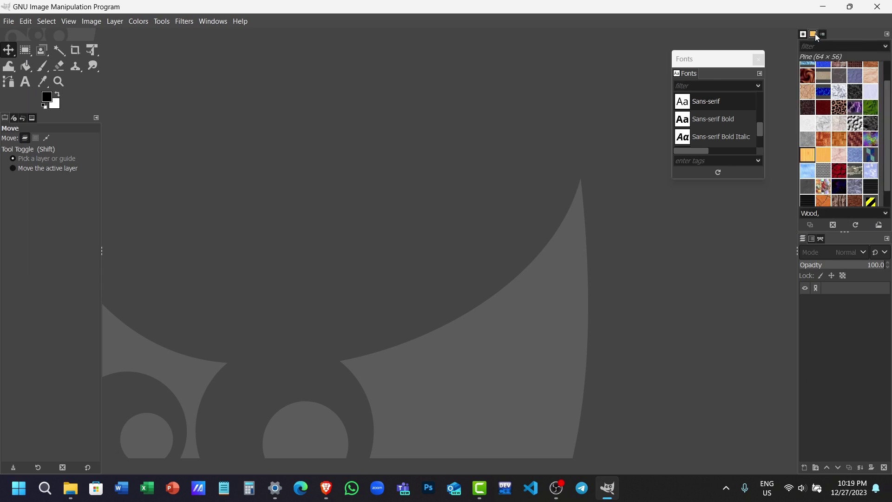
drag(818, 37, 575, 98)
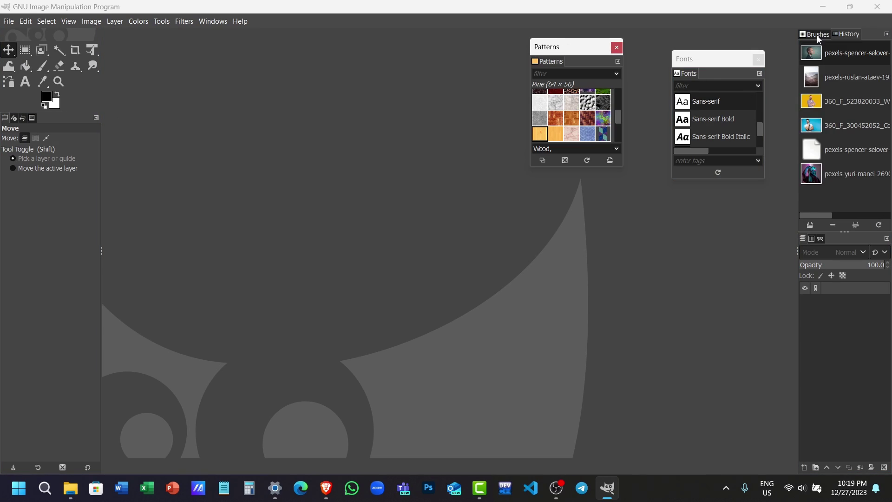
Float the Brushes panel and widen both the toolbox dock and the layers dock
drag(818, 39, 586, 107)
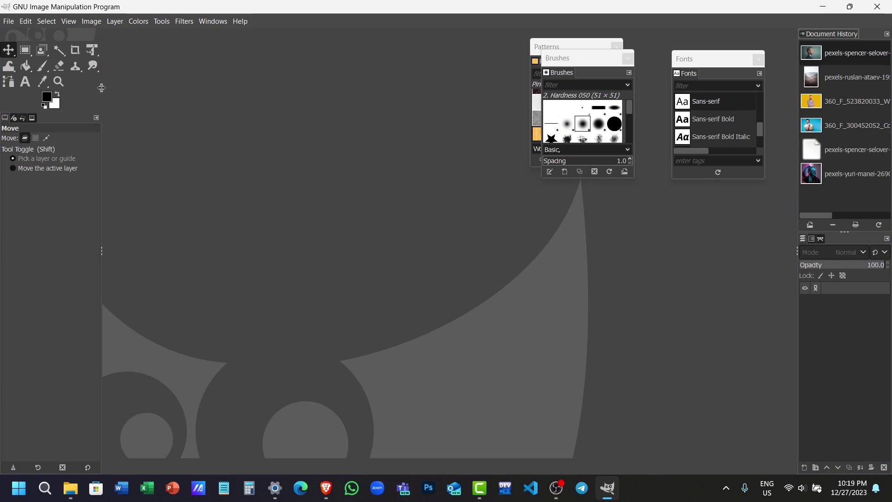
drag(101, 87, 283, 88)
drag(799, 200, 571, 210)
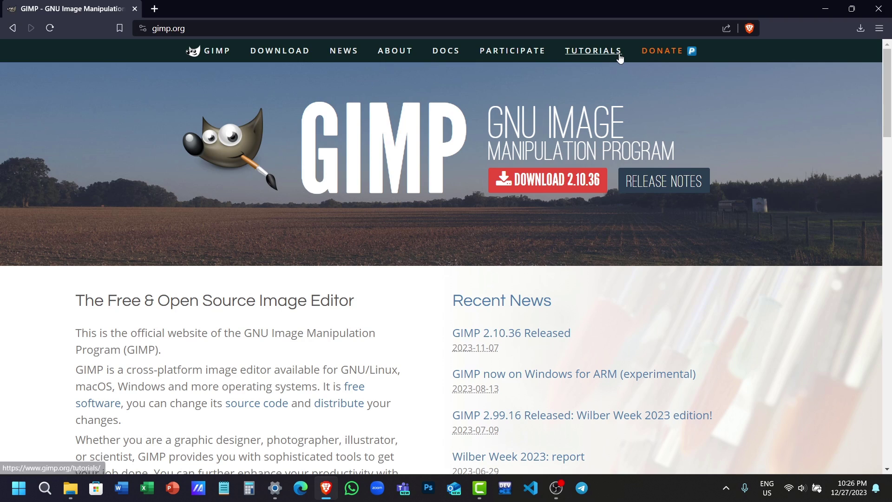
Go to the Tutorials page on gimp.org and scroll through it
click(620, 57)
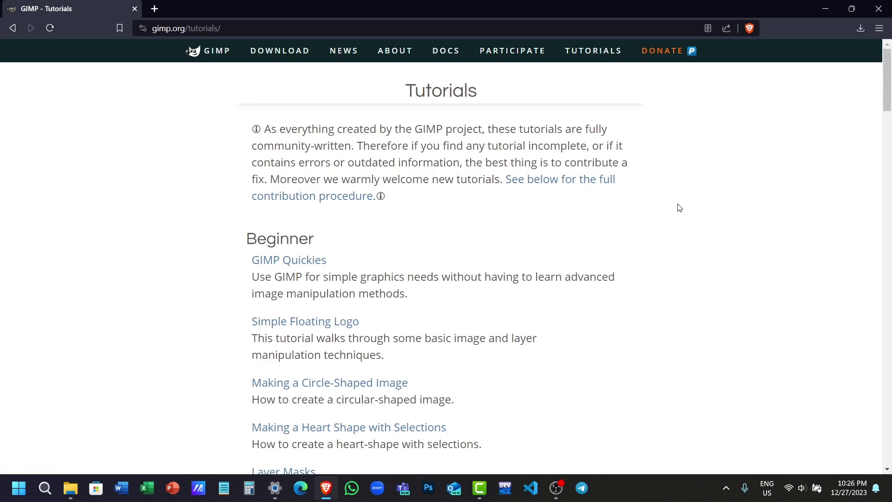
scroll(680, 207, down, 7)
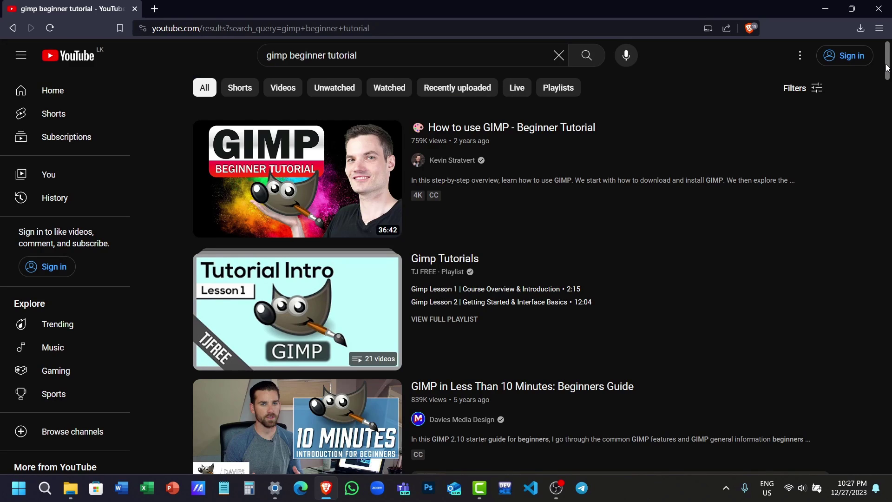
drag(887, 67, 886, 123)
scroll(511, 274, down, 14)
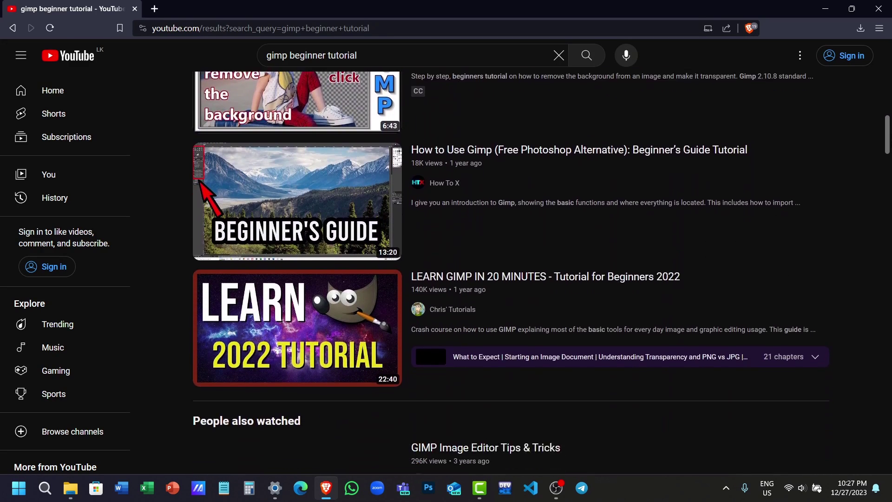
scroll(511, 274, down, 13)
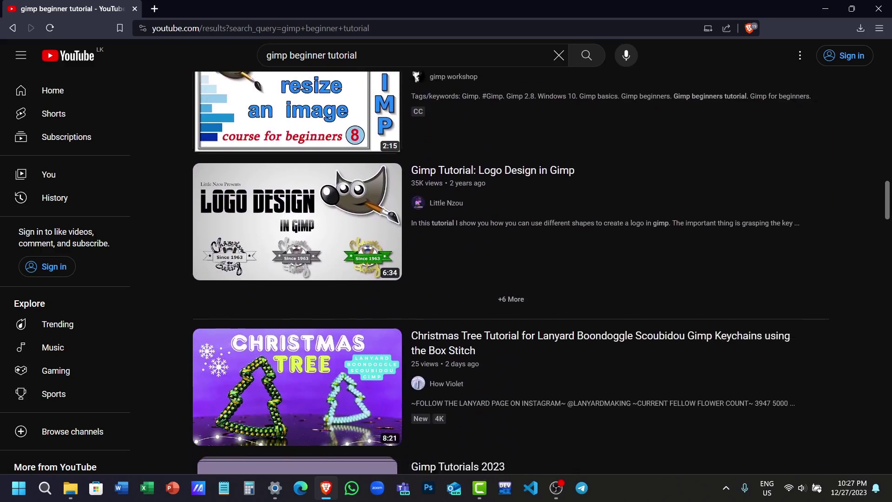